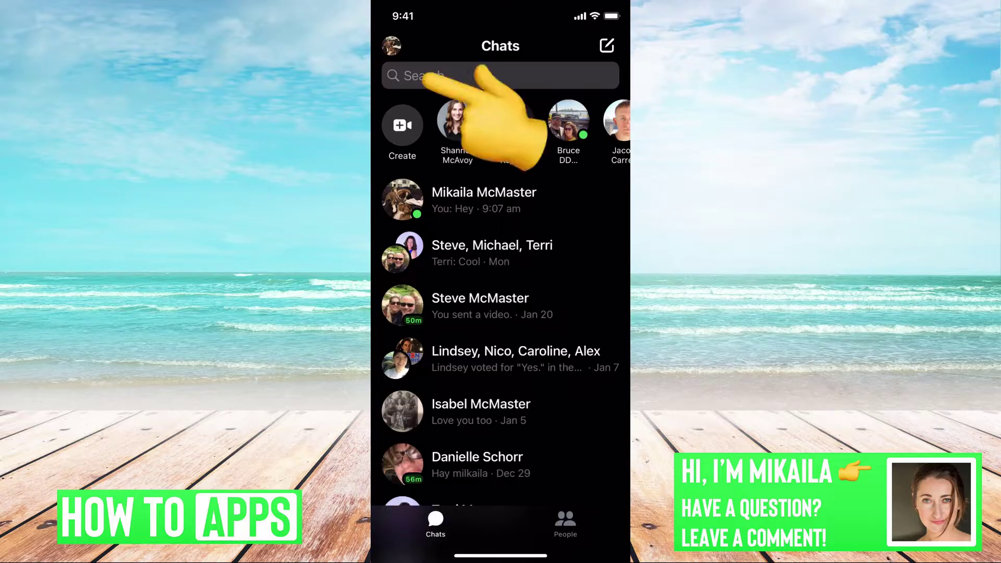
- Start turning off Active Status but cancel to keep it on, then close settings to Chats
click(392, 45)
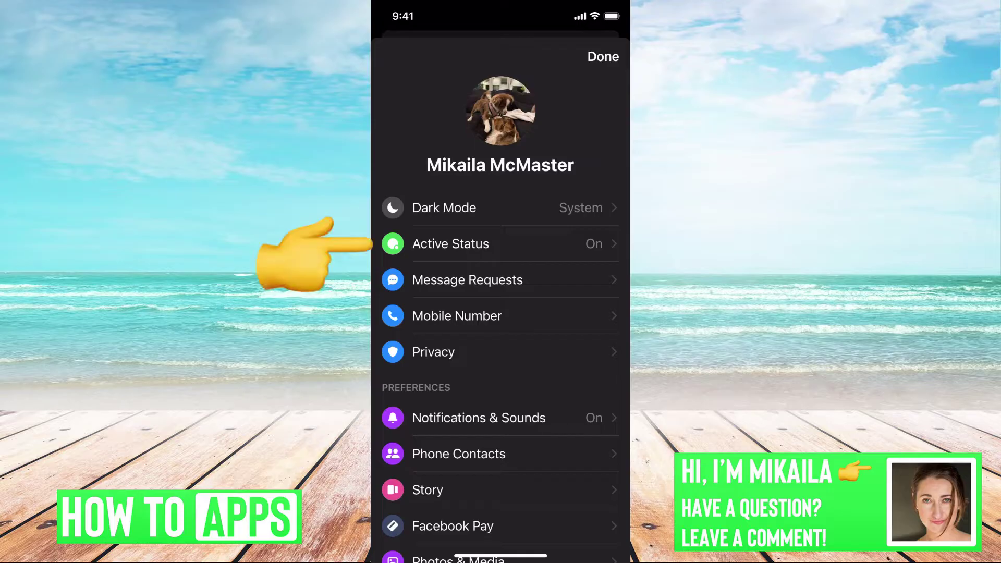
click(450, 243)
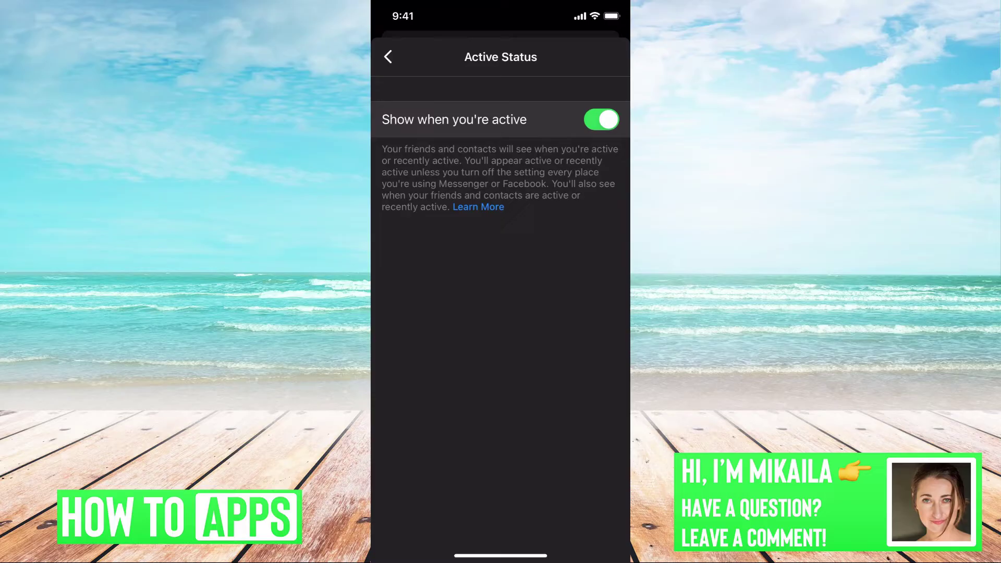
click(601, 119)
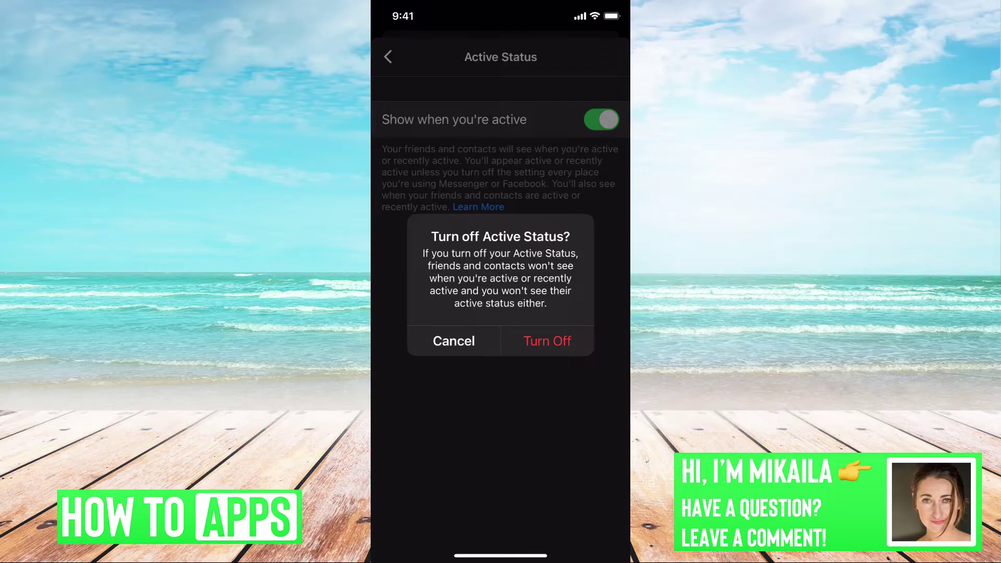
click(454, 341)
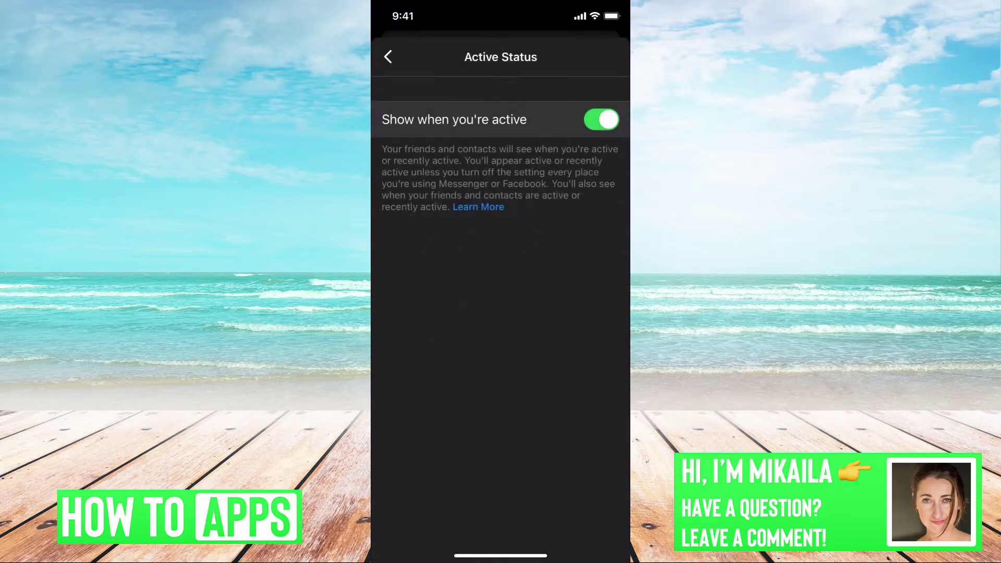
click(388, 56)
click(601, 56)
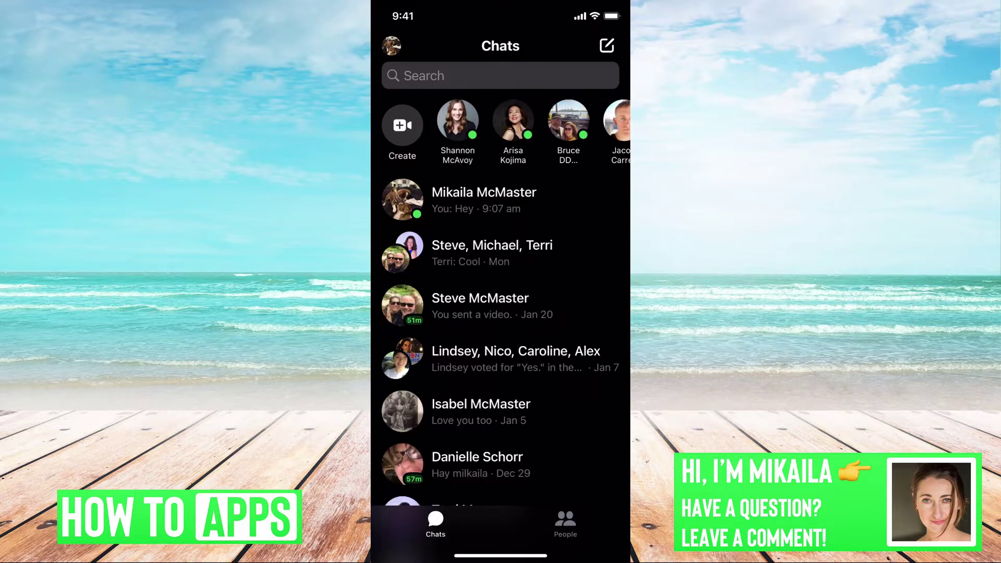
- Switch to the App Store from the app switcher
drag(500, 555, 500, 365)
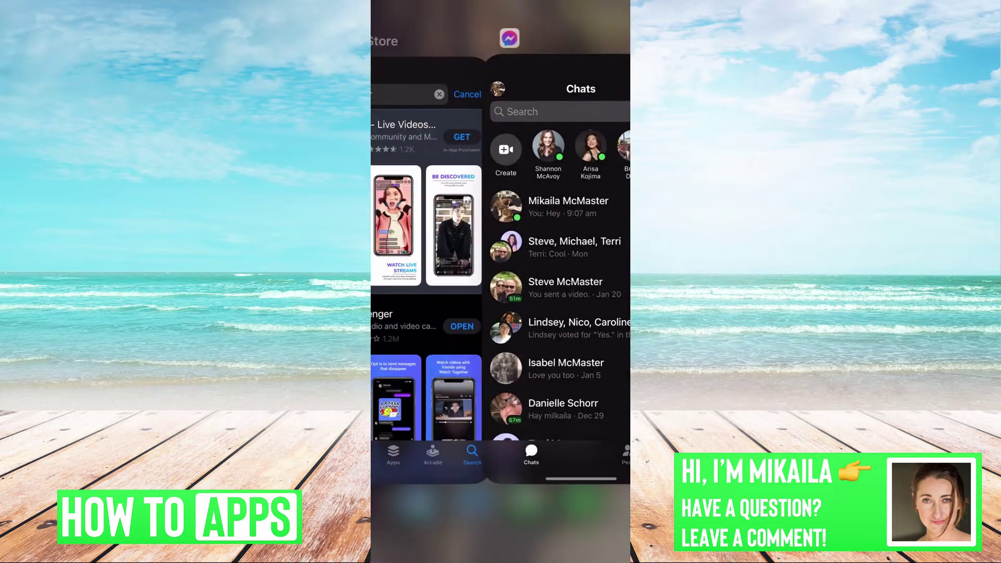
drag(417, 261, 573, 261)
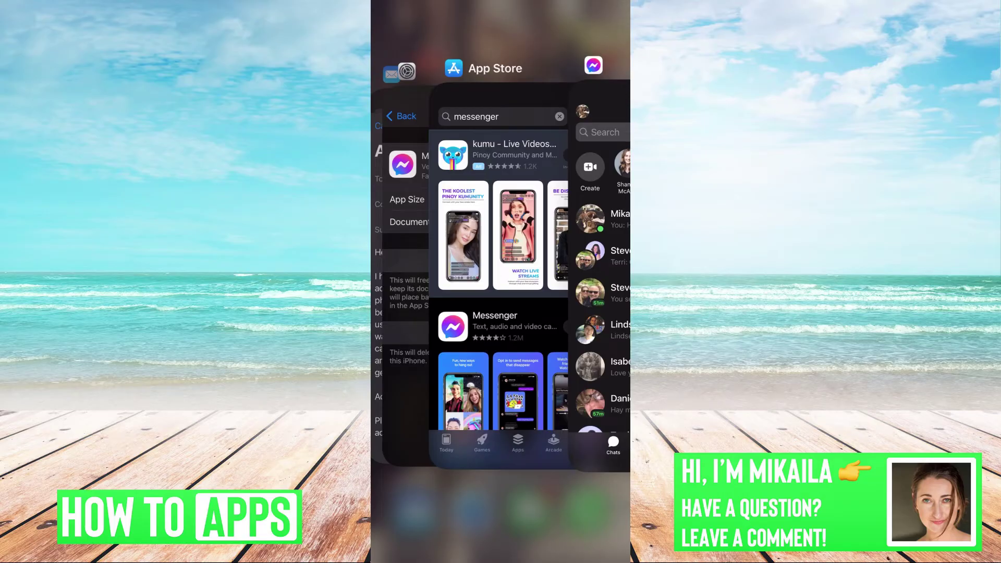
click(498, 260)
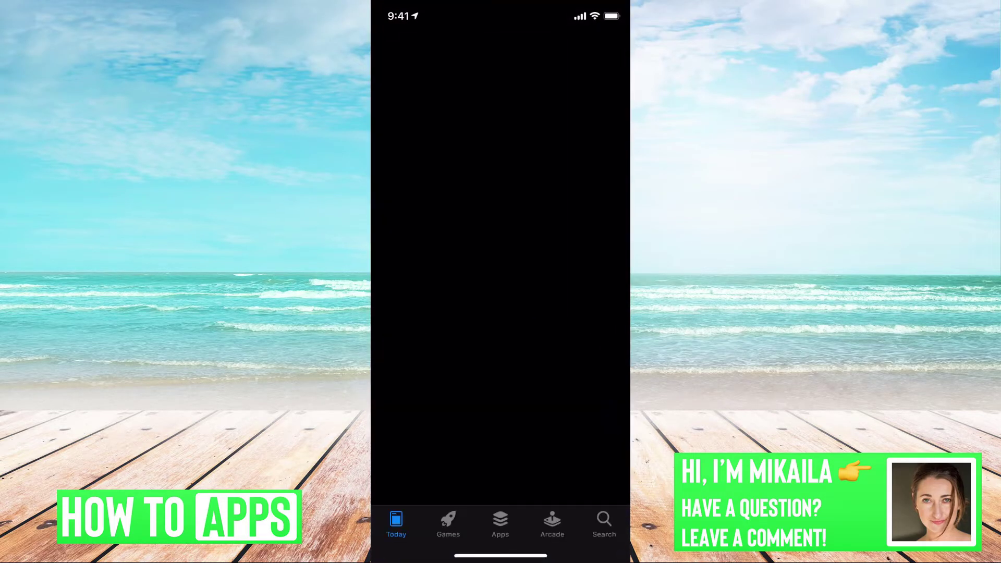
- Search App Store for 'messenger' and confirm Messenger shows OPEN, needing no update
click(603, 523)
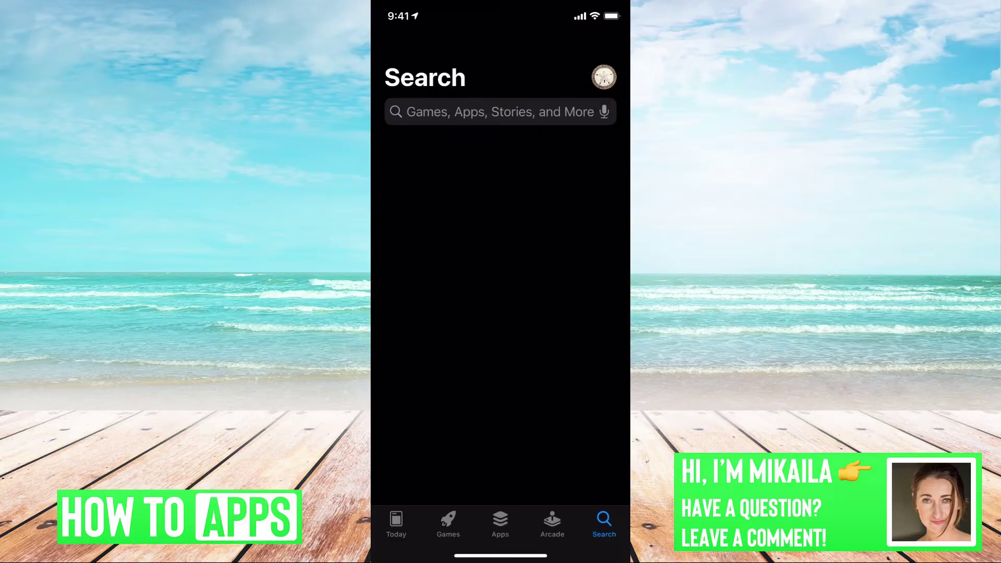
click(490, 111)
text(mess)
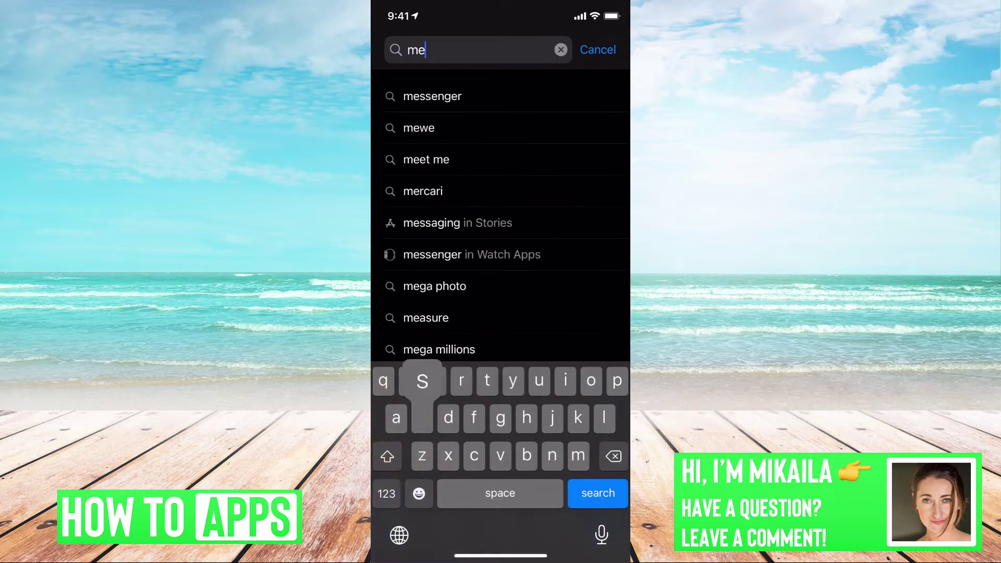
click(432, 95)
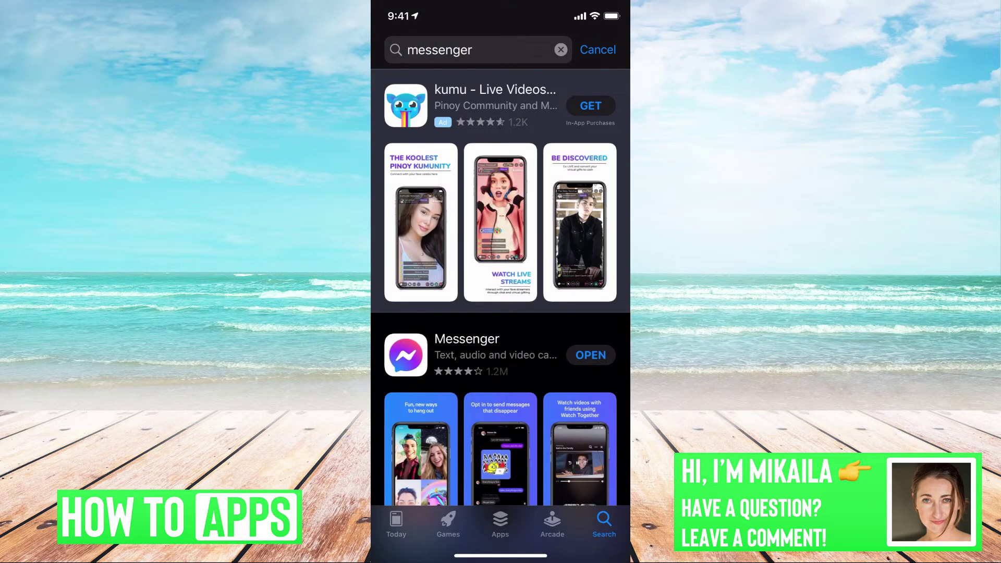
scroll(500, 287, down, 3)
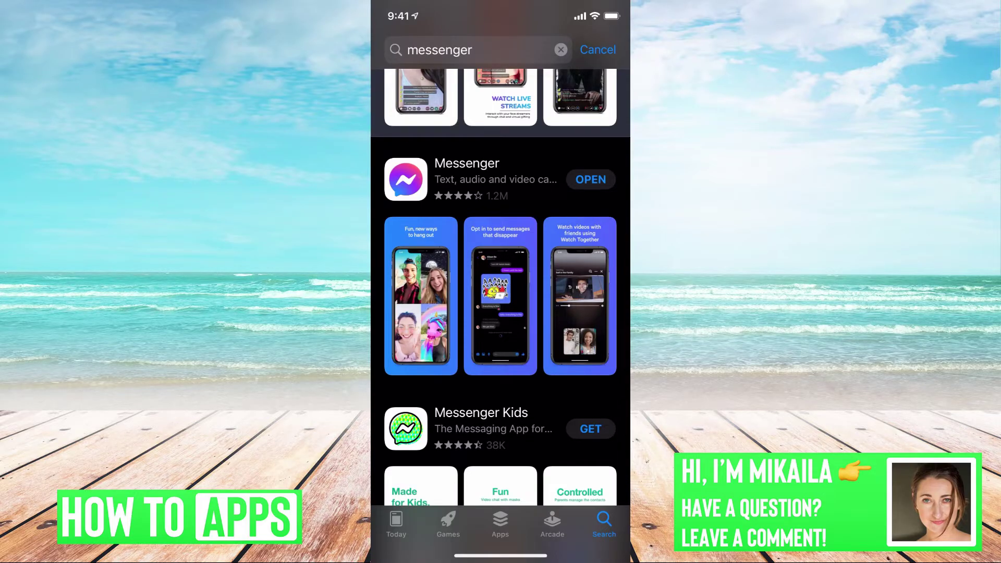
mouse_move(500, 555)
mouse_down()
mouse_move(500, 313)
mouse_move(599, 313)
mouse_up()
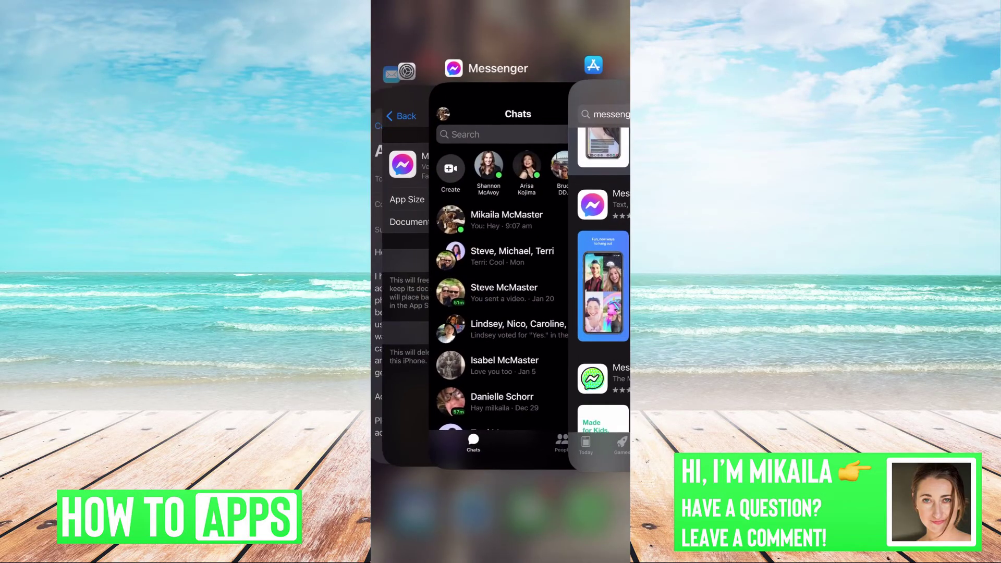
- Back out of Messenger's storage page to the main Settings list and return to Settings
click(403, 260)
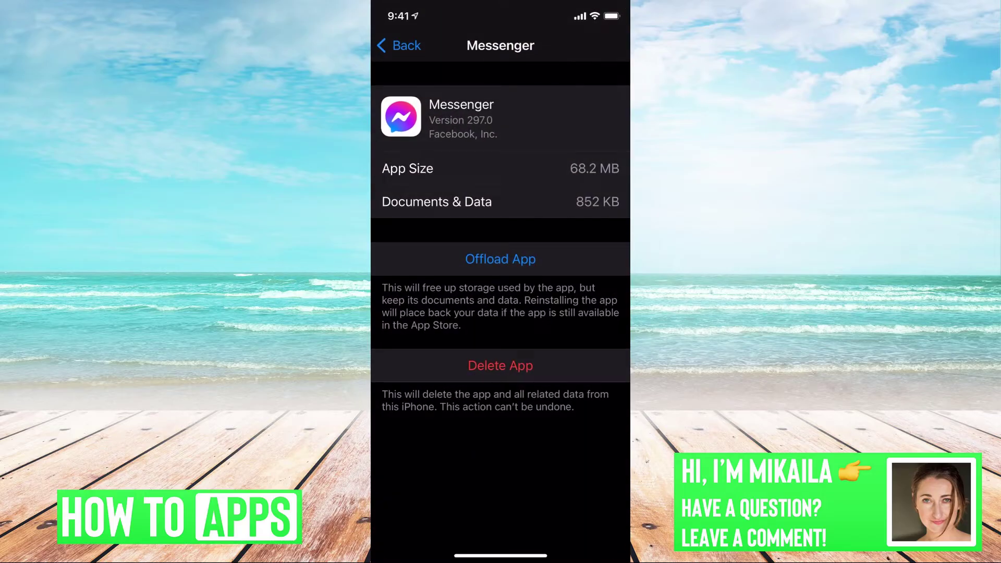
click(396, 45)
click(406, 45)
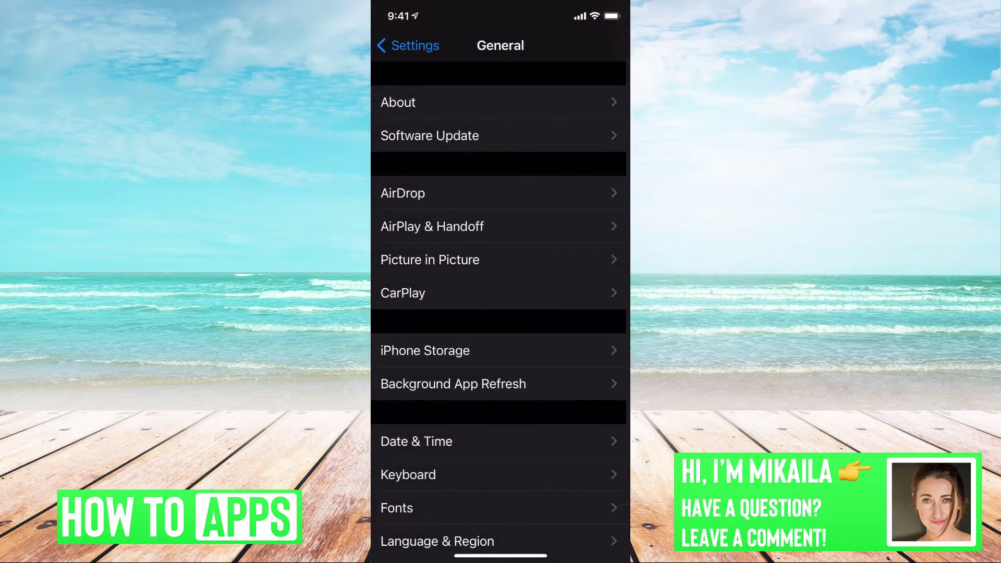
drag(501, 261, 501, 386)
click(409, 46)
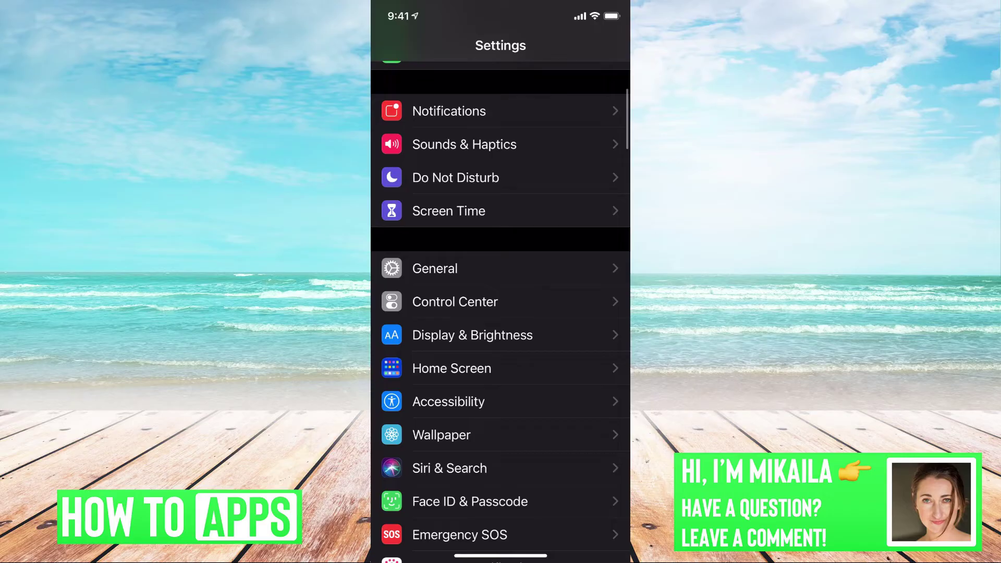
scroll(500, 282, up, 10)
drag(501, 555, 500, 542)
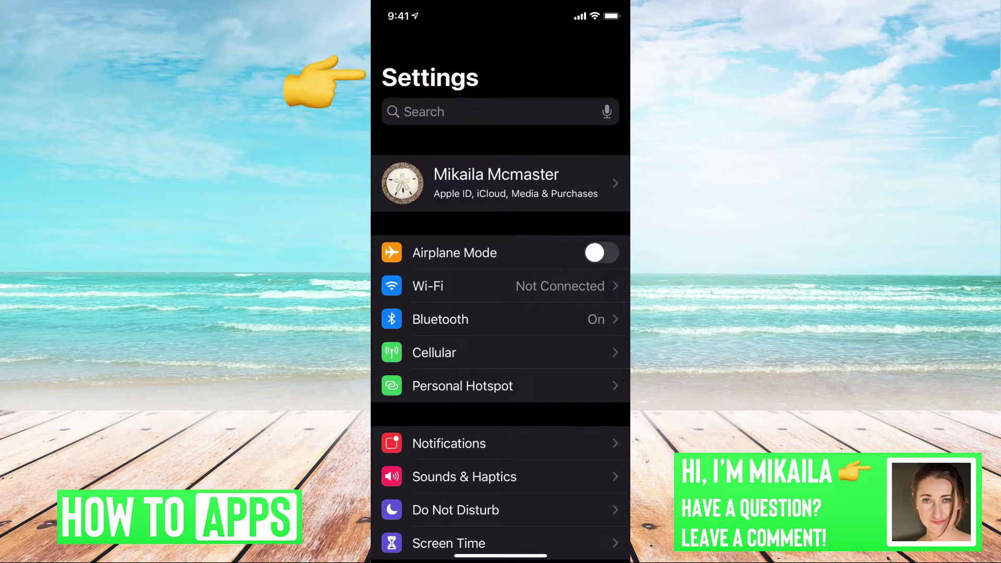
drag(500, 555, 500, 313)
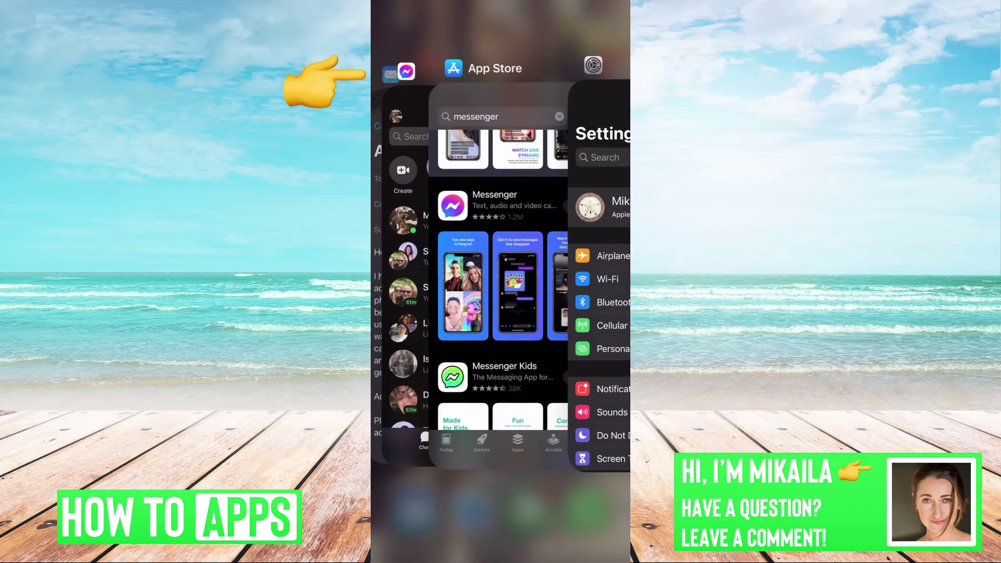
click(599, 261)
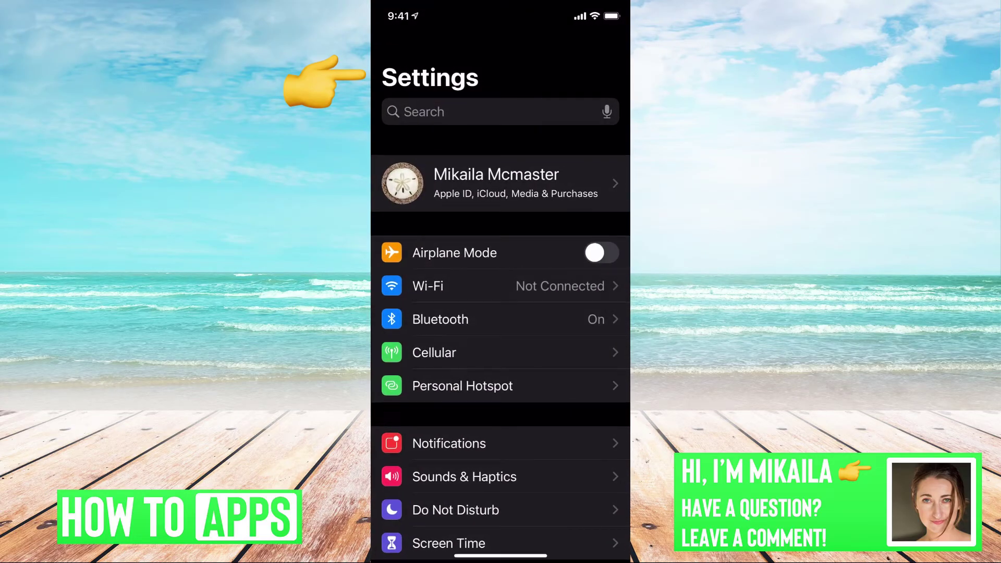
- Go to General > iPhone Storage and open Messenger's details: 68.2 MB app, 2 MB data
scroll(501, 313, down, 5)
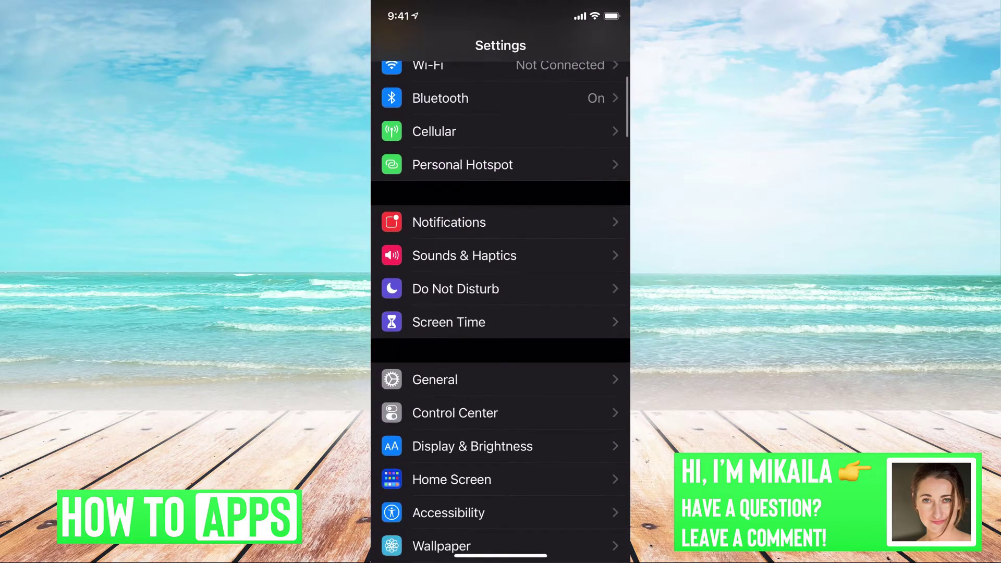
click(434, 379)
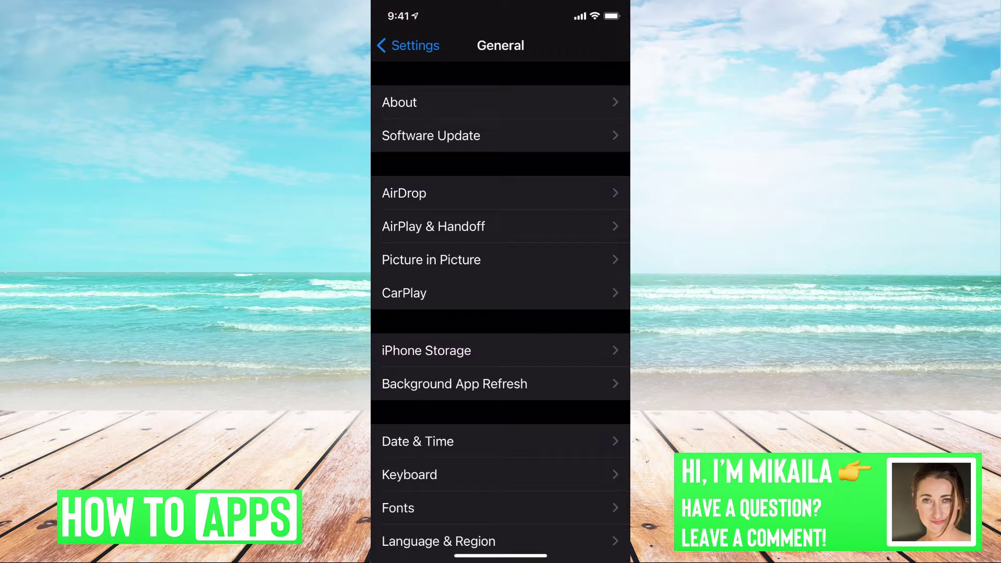
scroll(500, 313, down, 1)
click(417, 334)
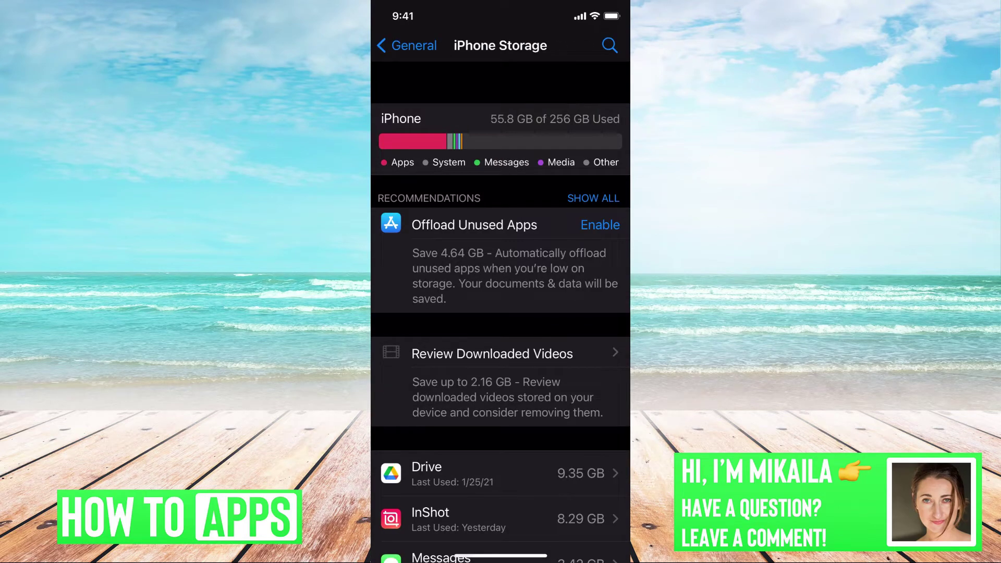
scroll(500, 308, down, 10)
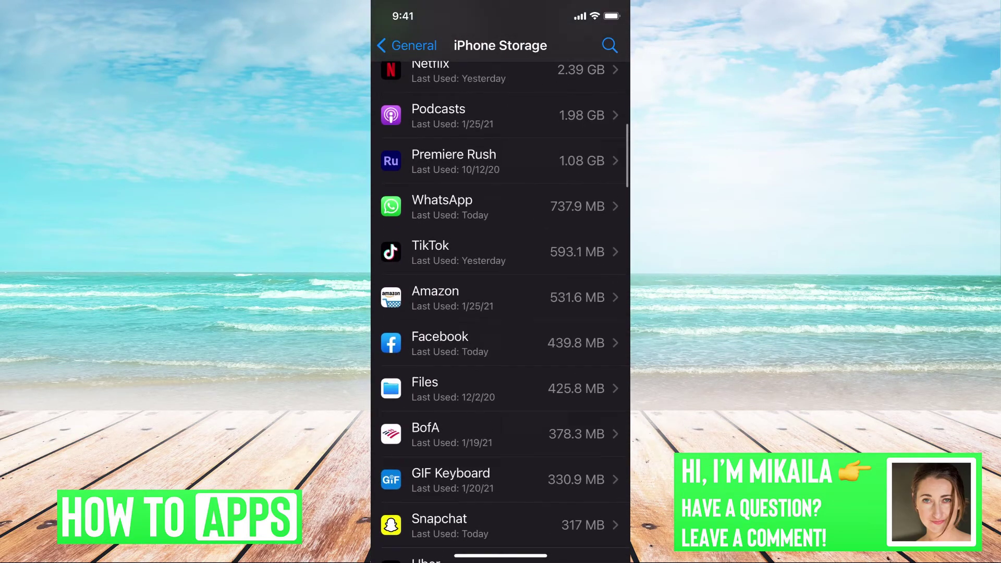
scroll(501, 307, down, 15)
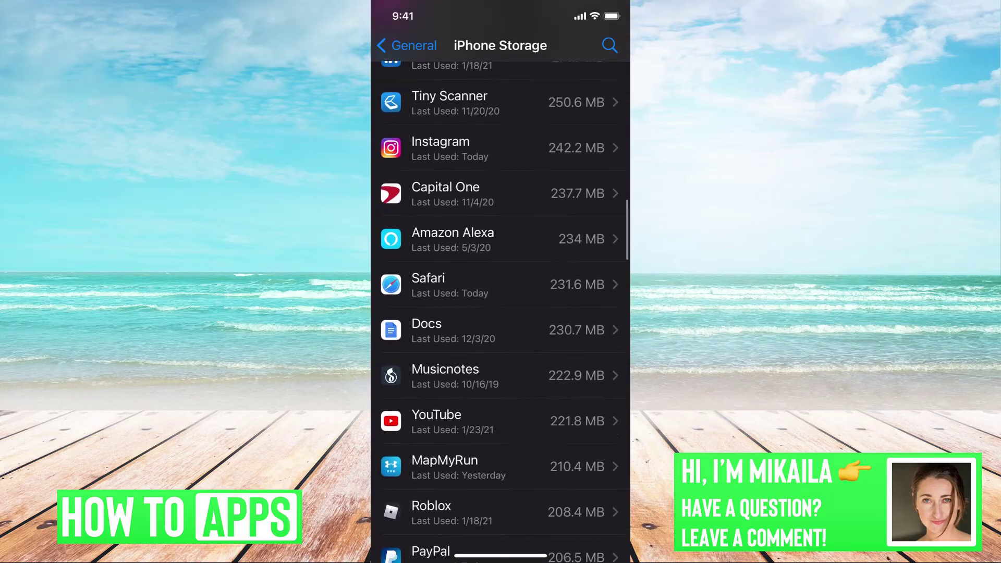
scroll(500, 308, down, 15)
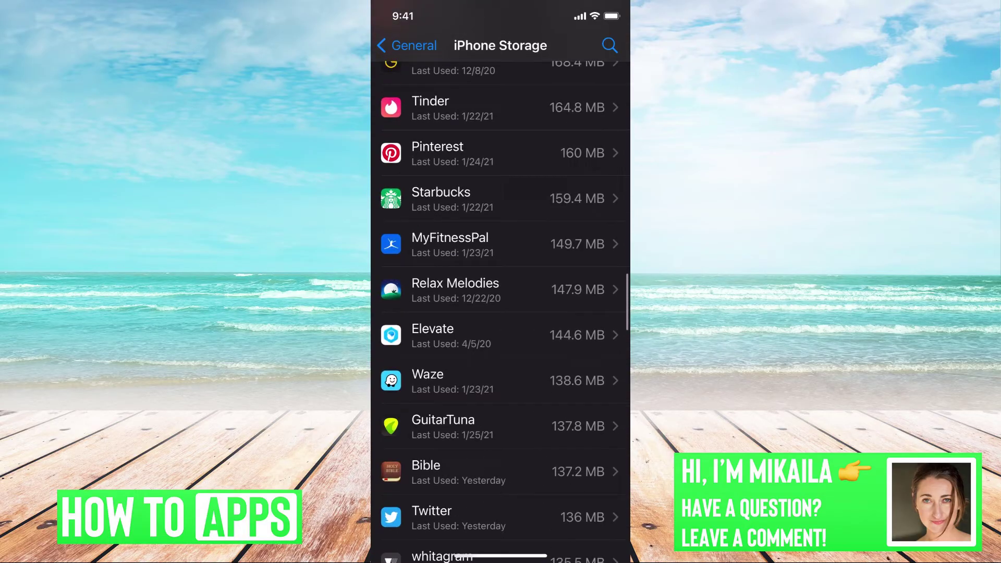
scroll(500, 307, down, 15)
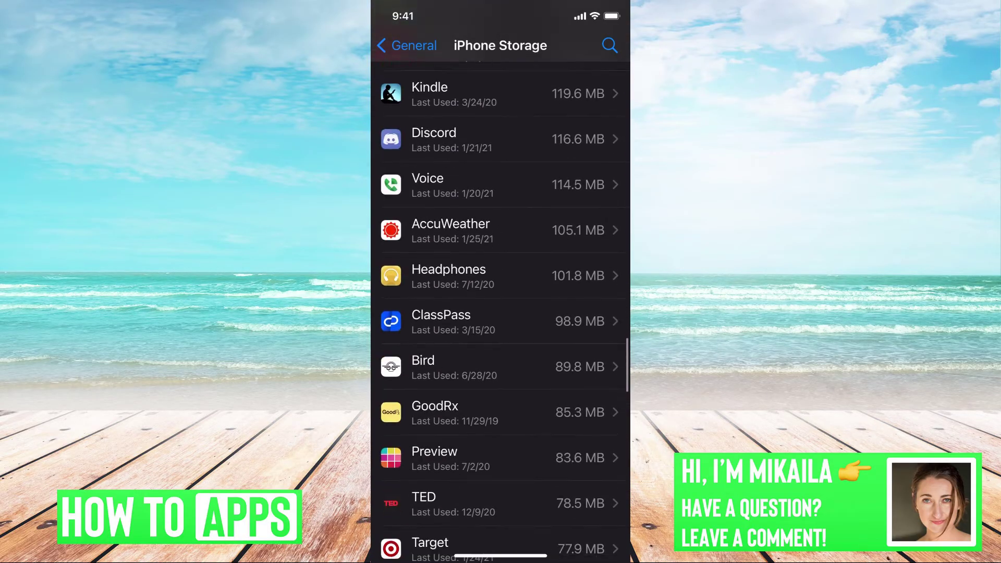
scroll(500, 307, down, 10)
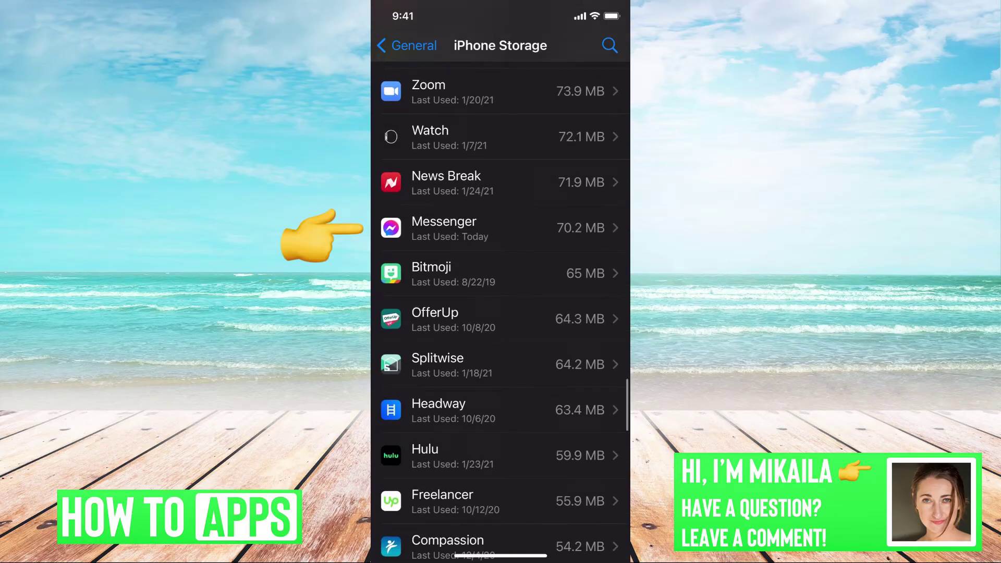
click(469, 227)
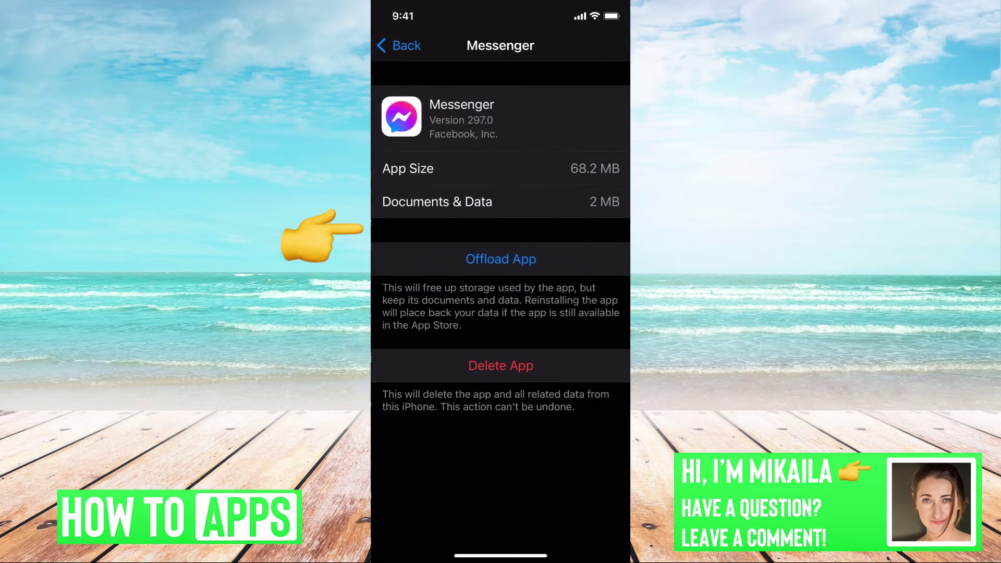
- Offload Messenger, confirm it, then reinstall version 297.0 at 68.3 MB with 905 KB data
click(500, 259)
click(500, 473)
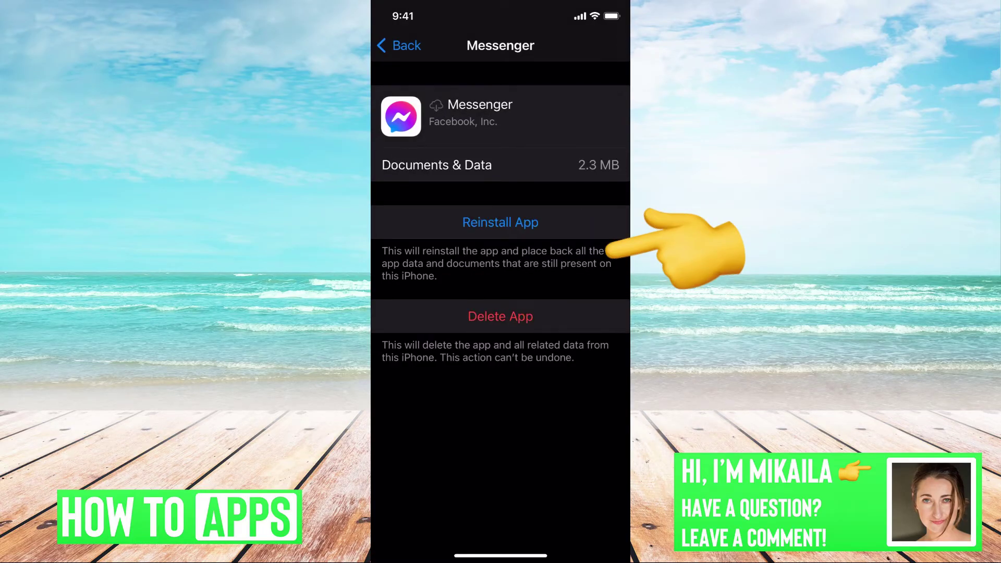
click(500, 222)
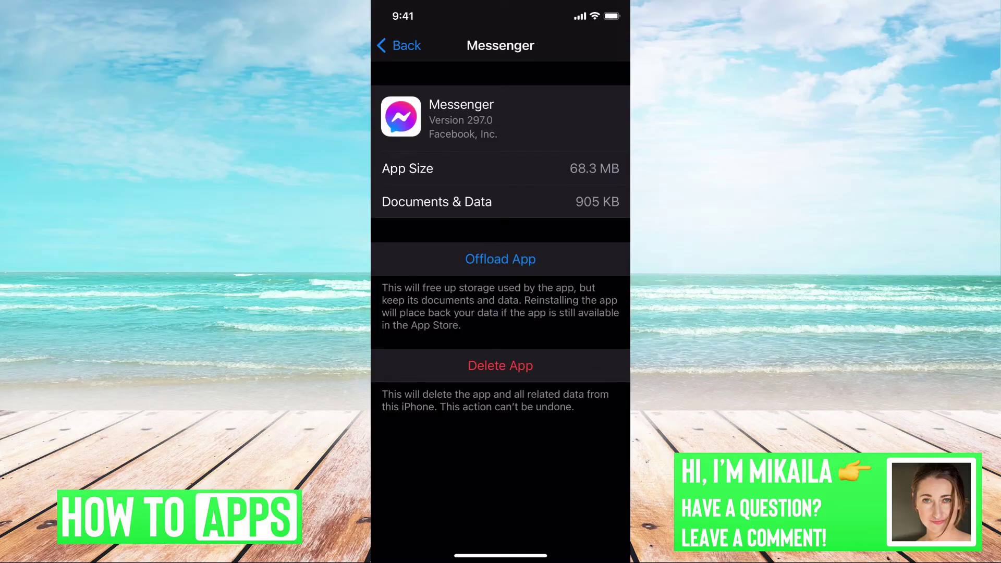
- Leave Settings and launch the reinstalled Messenger from the Spotlight search results
drag(500, 555, 500, 312)
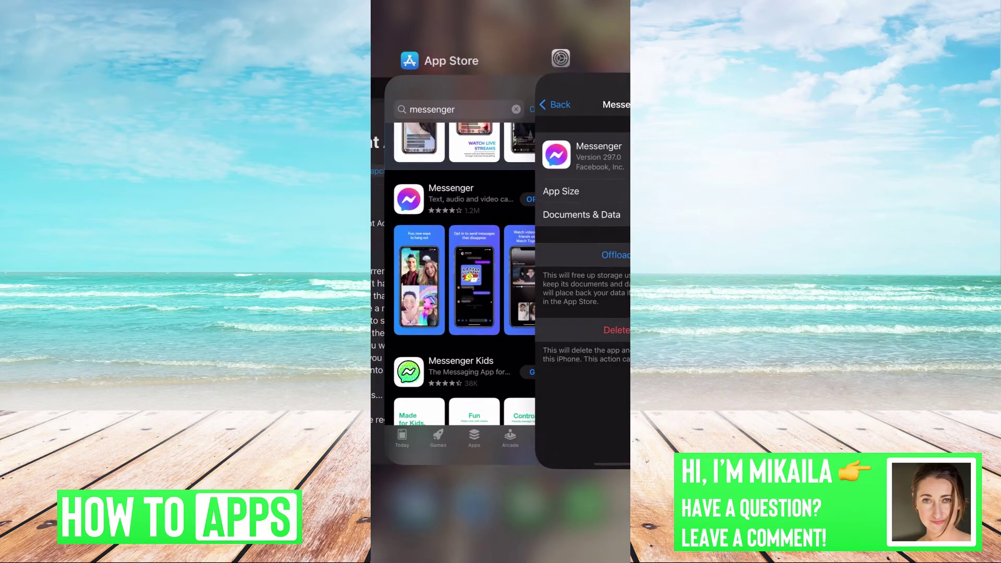
drag(417, 261, 600, 260)
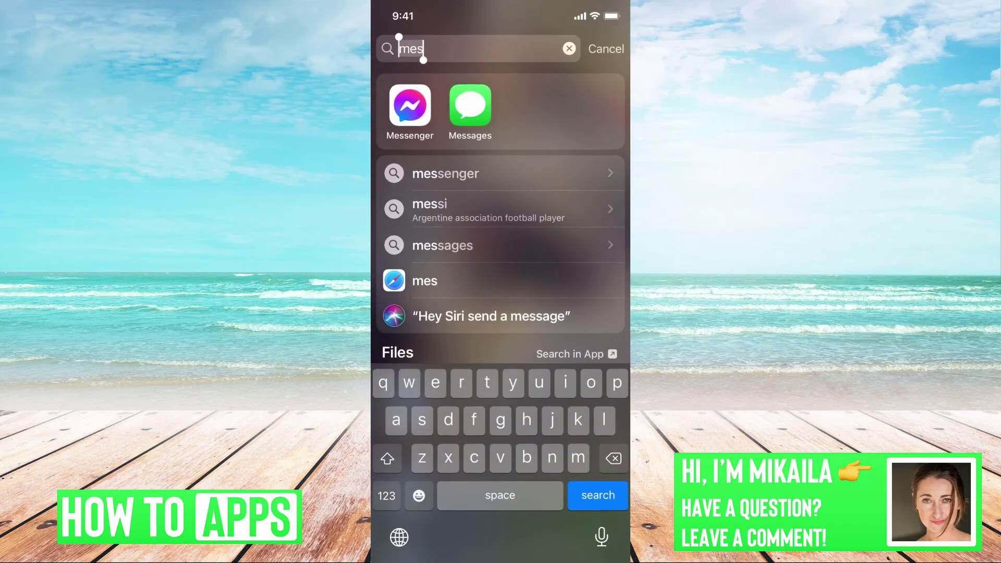
click(409, 105)
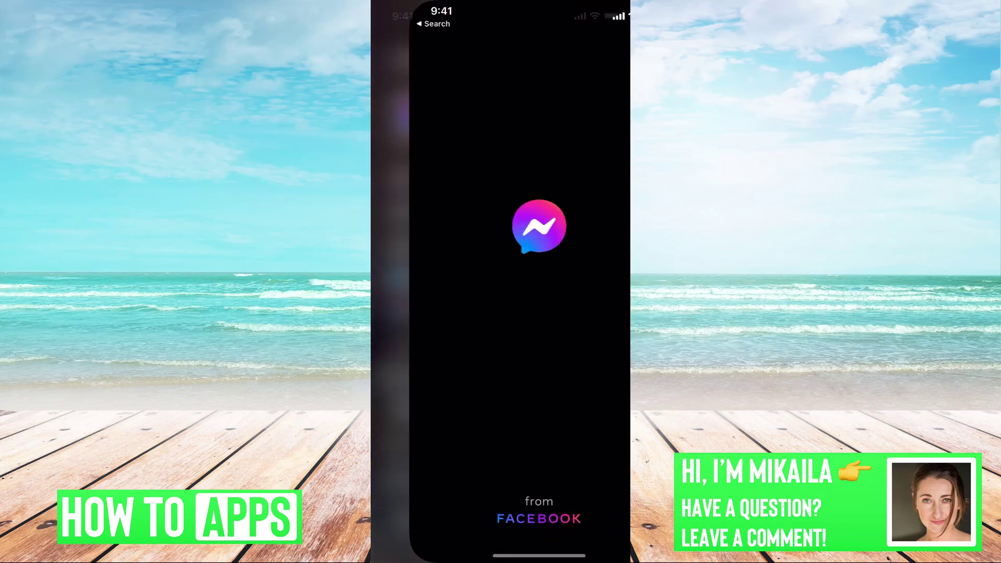